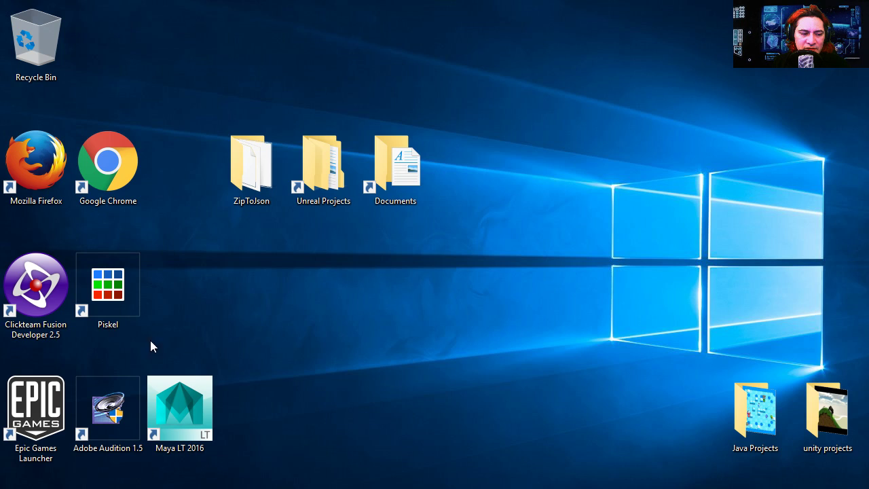
Step: Launch Unreal Engine 4.13.0 from the Epic Games Launcher and create a Third Person Blueprint project with no starter content
click(34, 408)
double_click(34, 411)
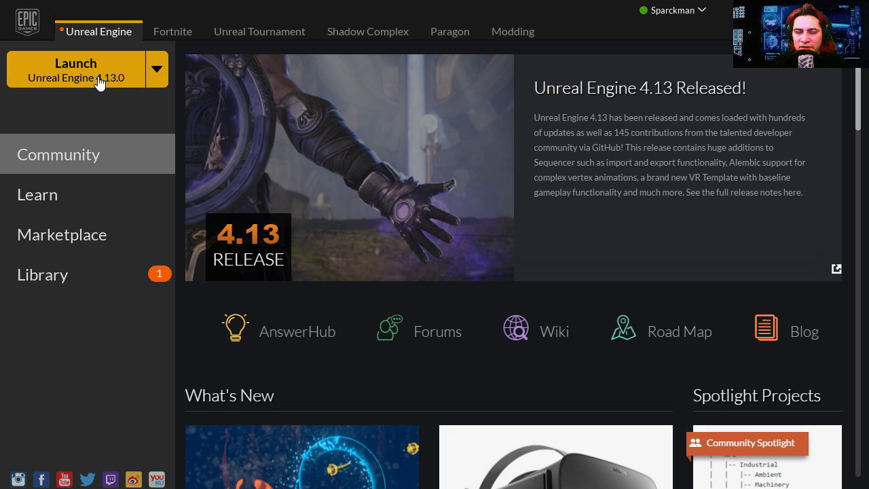
click(99, 81)
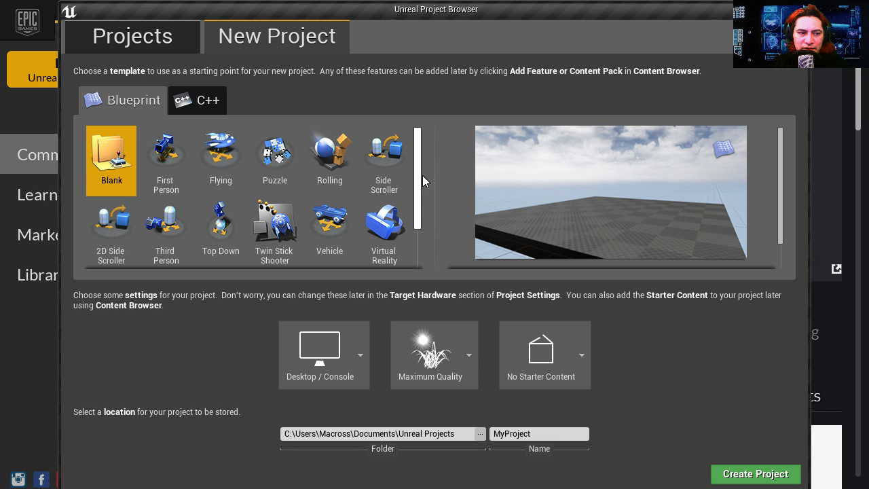
click(169, 229)
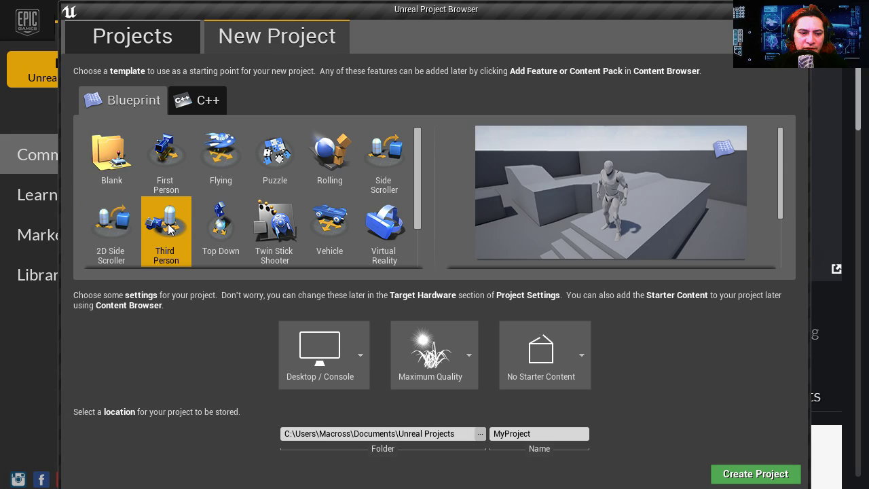
click(577, 356)
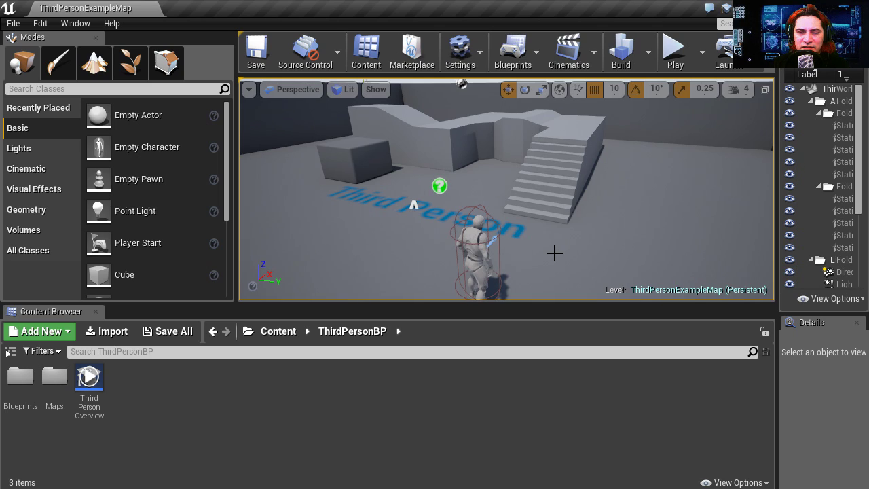
Step: Create a folder named myModels in the project's Content folder and open it
click(283, 335)
right_click(216, 407)
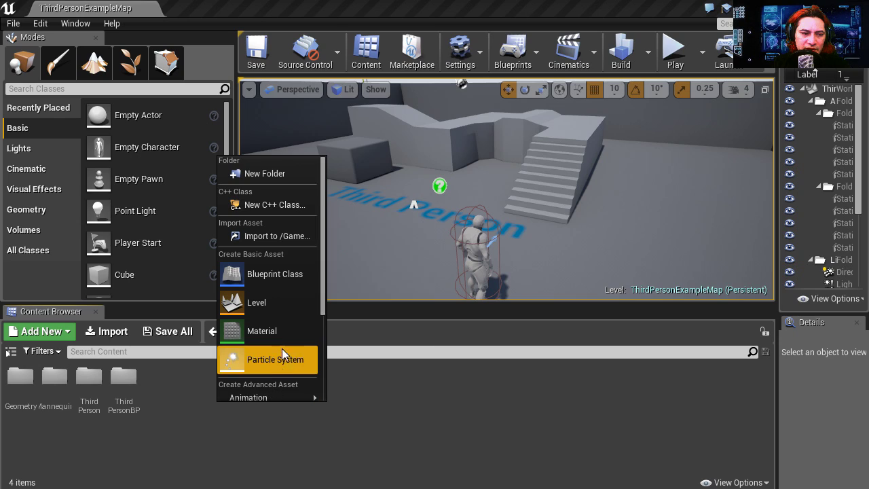
click(265, 174)
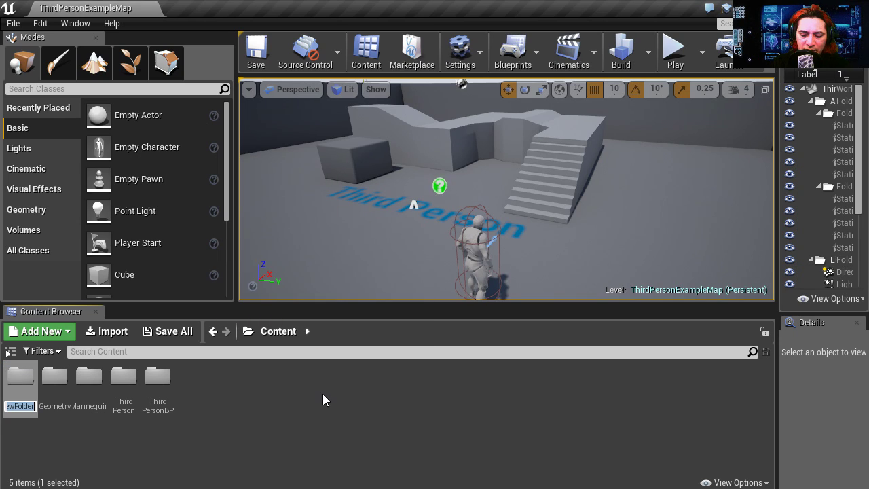
text(My M)
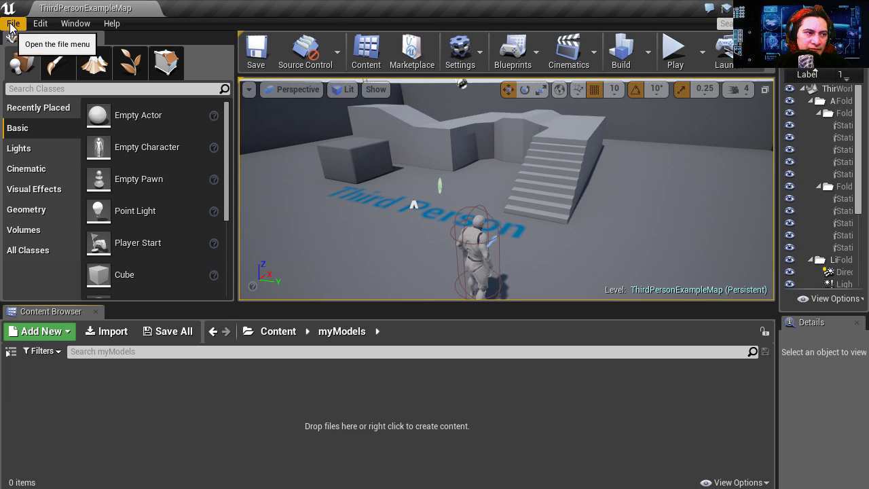
Step: Start a scene import and choose the diamond model file in Documents > My 3D MODELS > Dimond
click(13, 23)
click(69, 307)
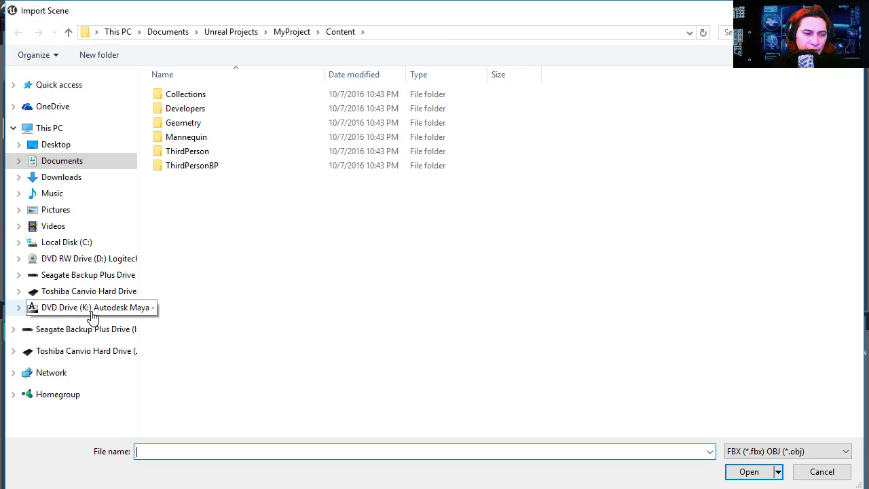
click(285, 34)
click(243, 33)
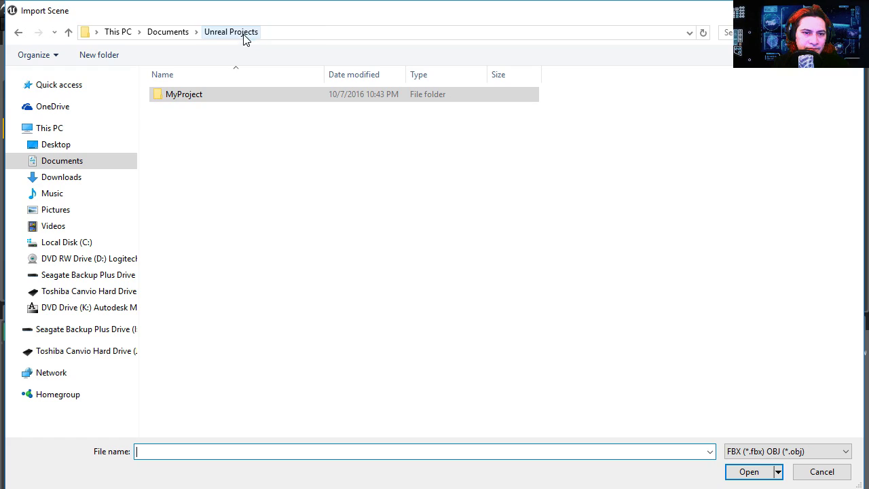
click(175, 33)
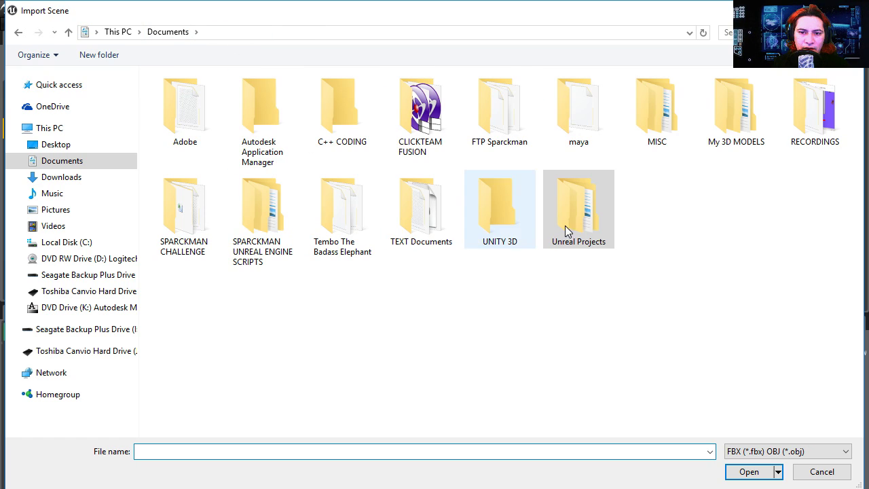
double_click(740, 135)
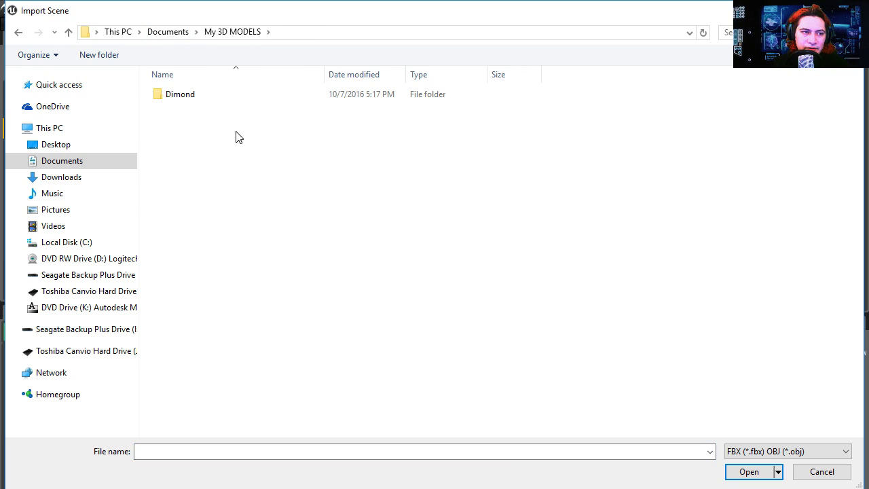
double_click(196, 98)
click(209, 99)
double_click(209, 99)
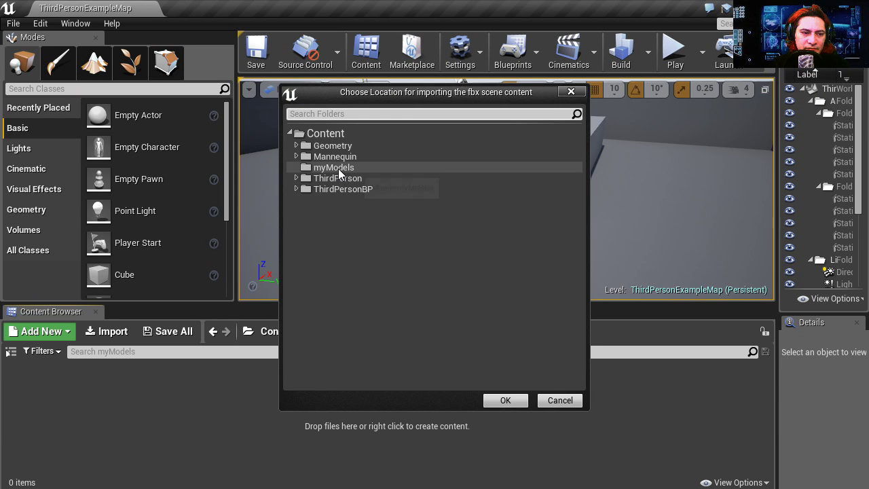
Step: Import the scene into the myModels folder with Auto Generate Collision enabled, and clear and close the message log
click(343, 169)
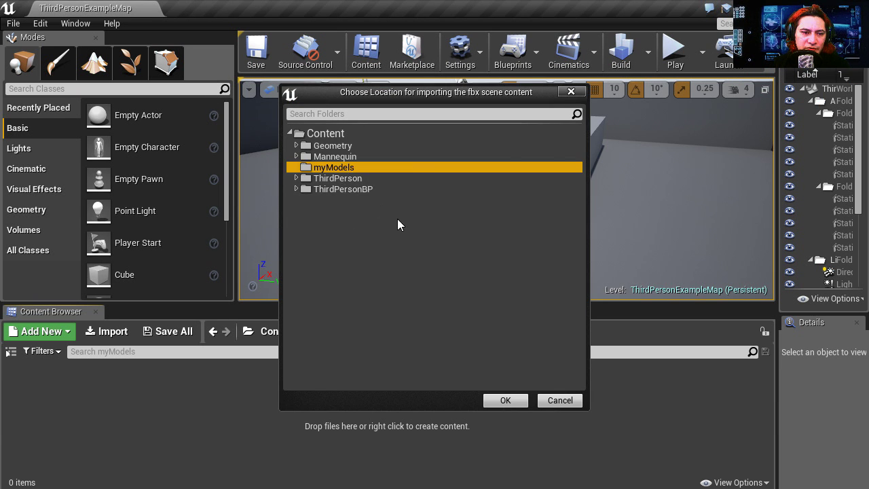
click(506, 400)
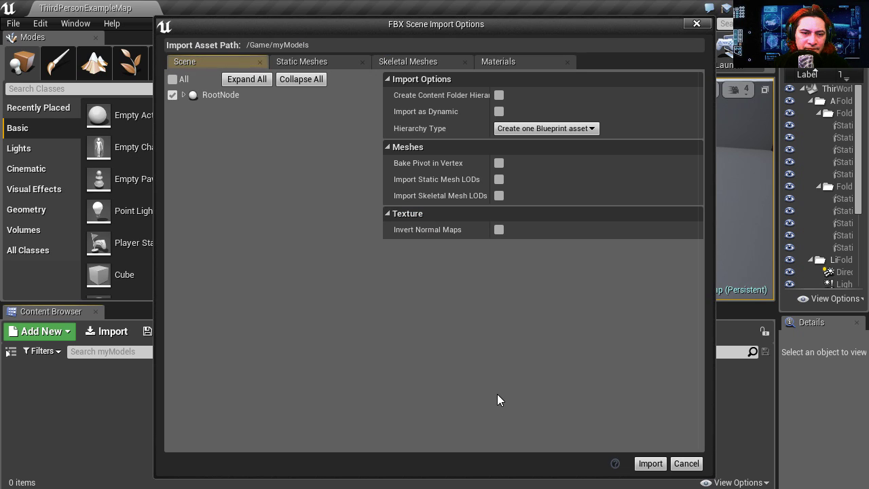
click(326, 62)
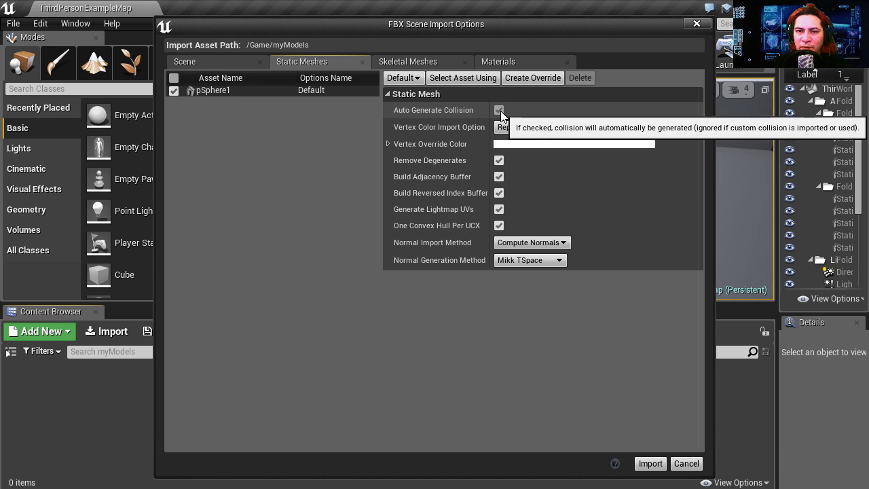
click(649, 463)
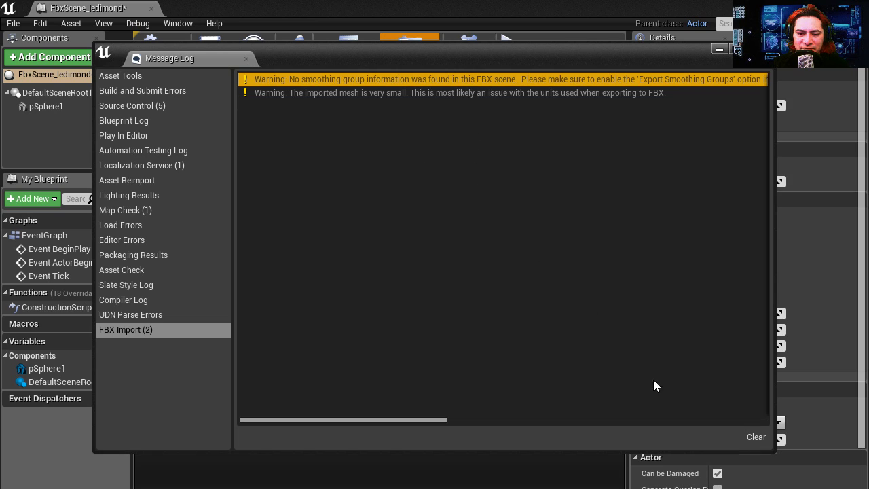
click(755, 437)
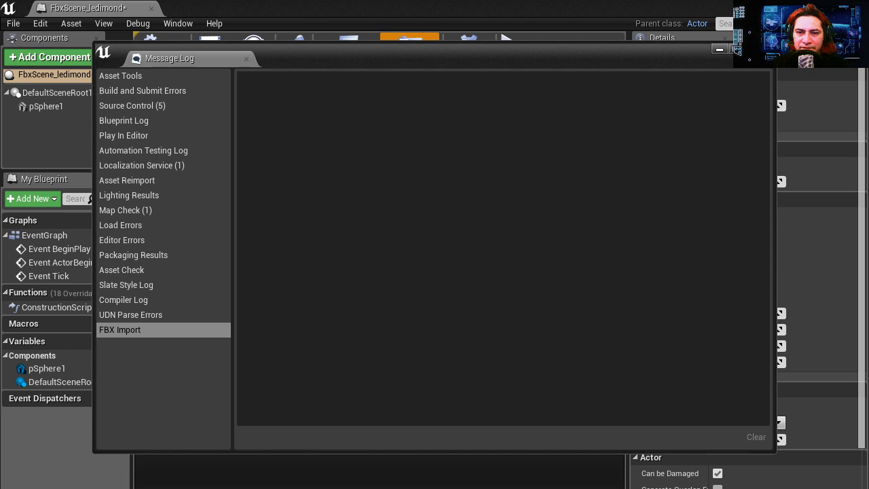
click(737, 50)
Step: Select the imported diamond mesh in the blueprint viewport and examine its shape
click(383, 254)
drag(385, 252, 425, 217)
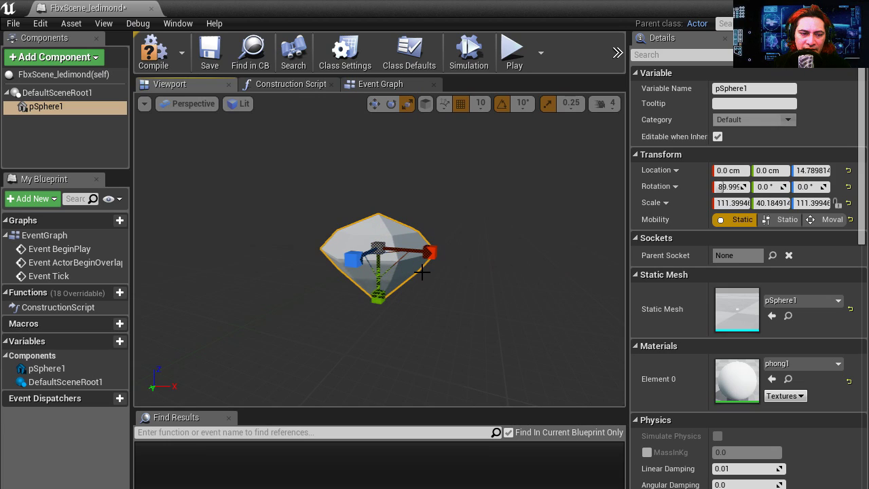
mouse_move(421, 271)
right_down()
mouse_move(462, 287)
mouse_move(412, 261)
right_up()
scroll(422, 271, down, 2)
key(w)
right_drag(526, 171, 544, 191)
right_drag(431, 300, 431, 300)
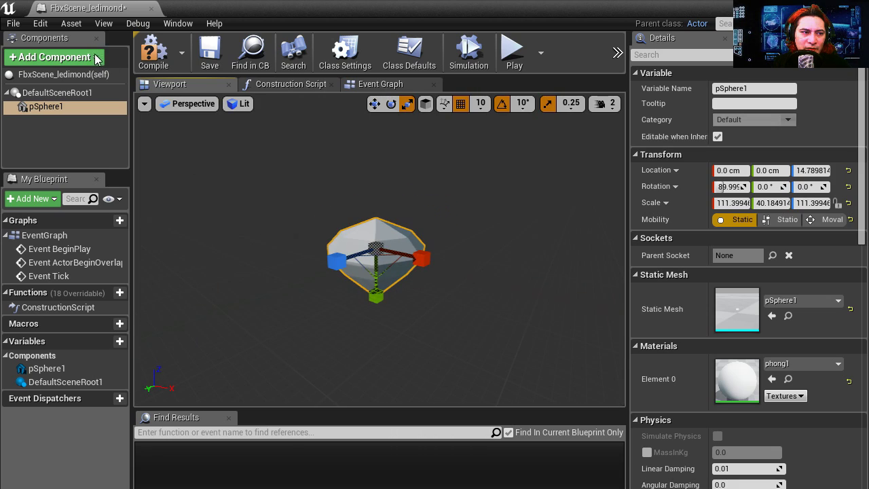
Step: Add a Sphere Collision component to the diamond blueprint
click(53, 57)
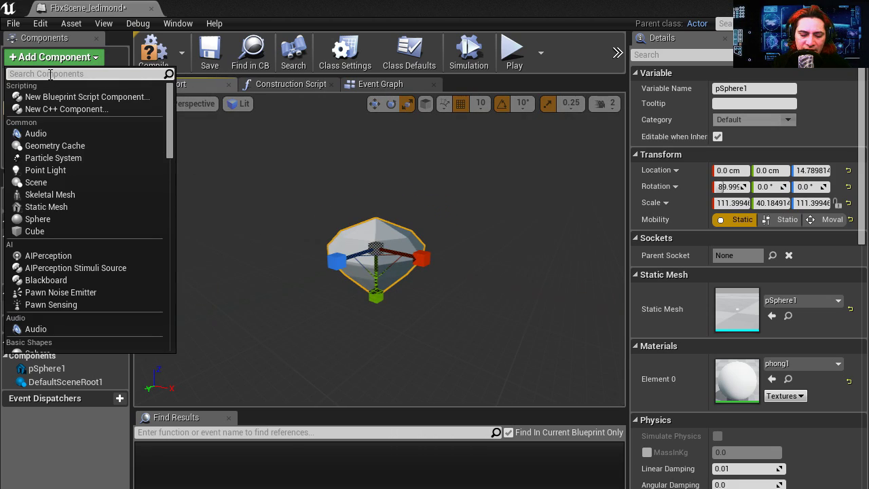
text(sphere)
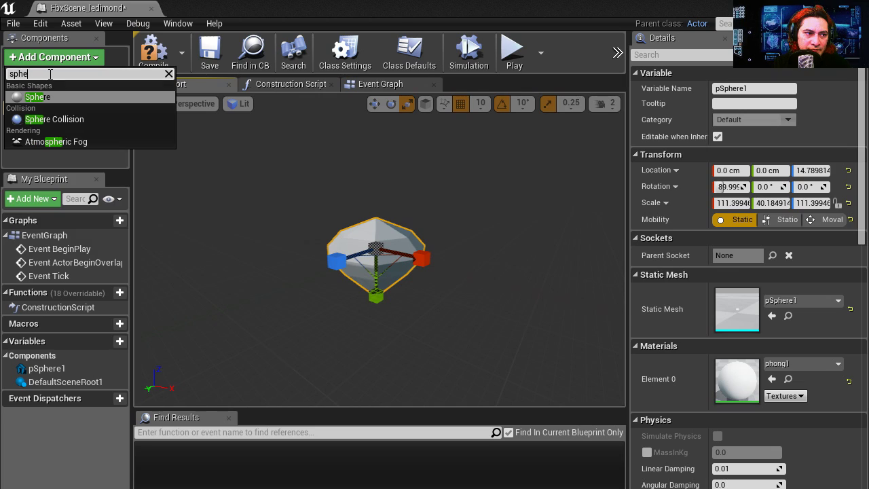
click(66, 118)
Step: Delete the default ActorBeginOverlap, Tick and BeginPlay event nodes from the blueprint's Event Graph
click(379, 84)
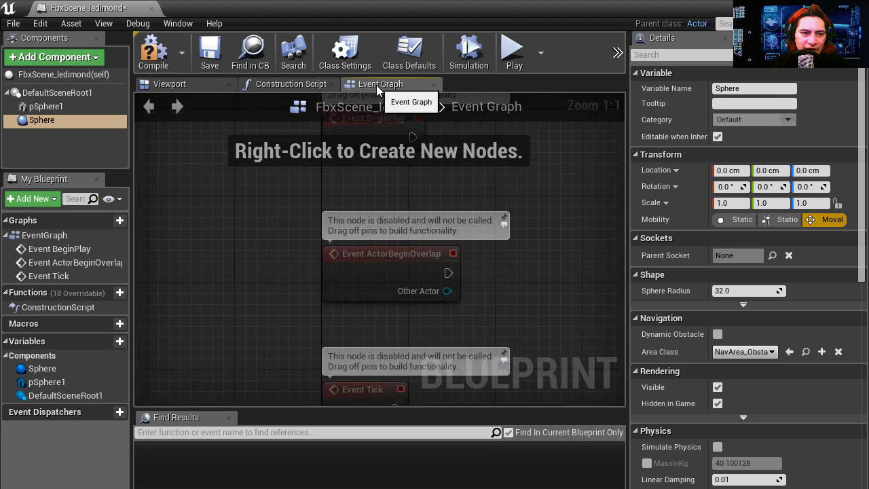
click(438, 274)
key(Delete)
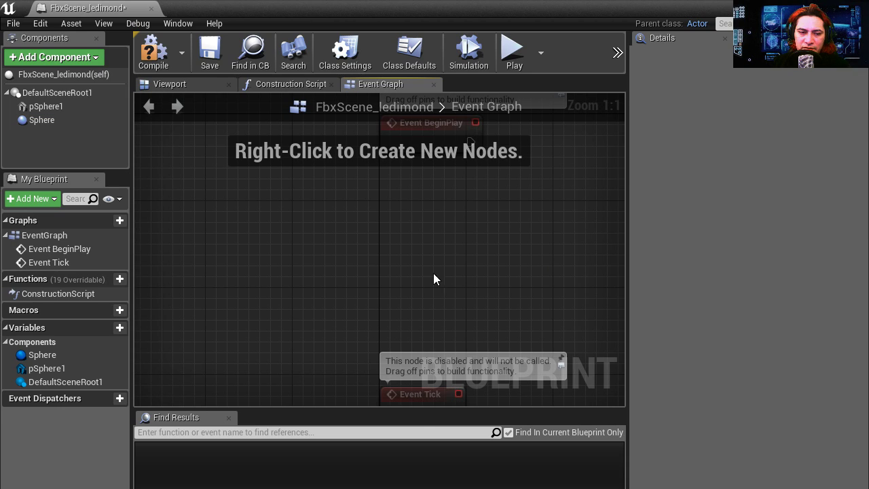
click(418, 395)
key(Delete)
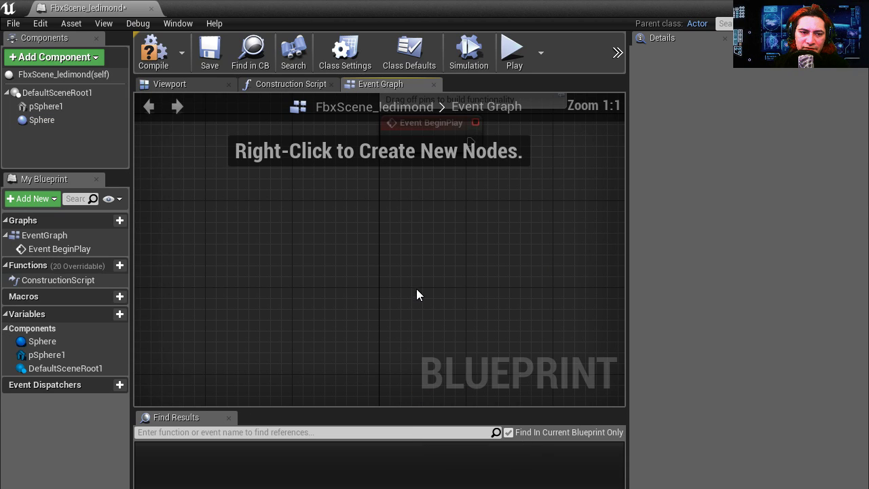
click(417, 258)
key(Delete)
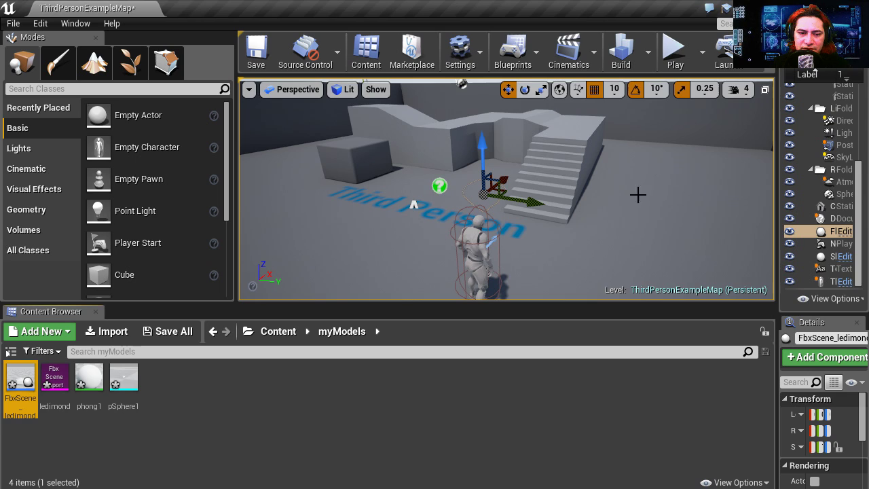
Step: Position the diamond actor above the floor near the staircase in the level and scale it down
drag(478, 156, 483, 103)
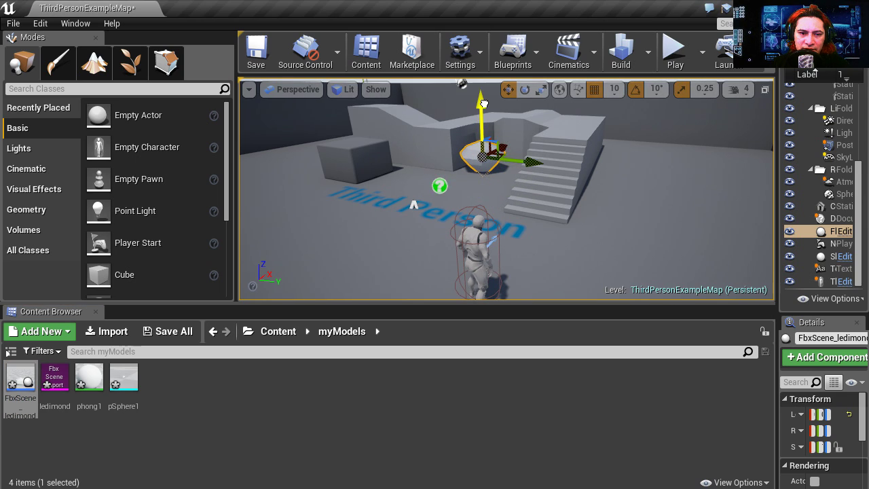
drag(508, 145, 693, 254)
key(r)
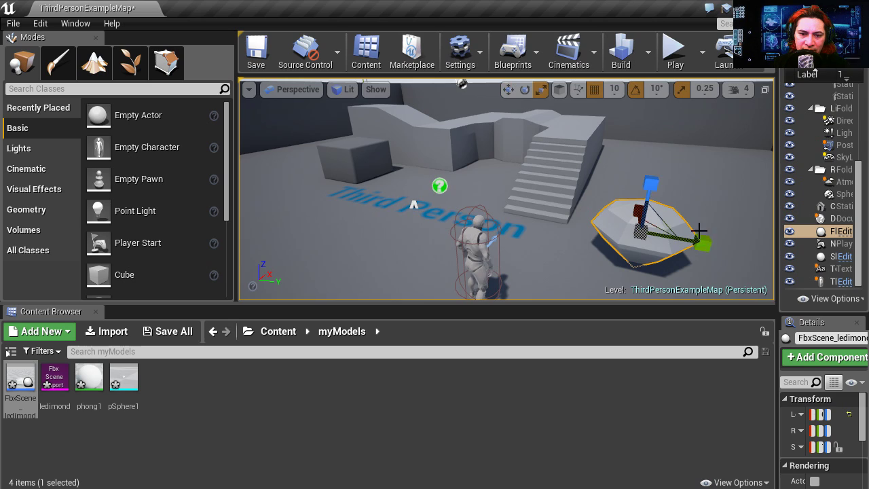
drag(640, 232, 604, 248)
right_drag(695, 196, 564, 251)
key(f)
key(w)
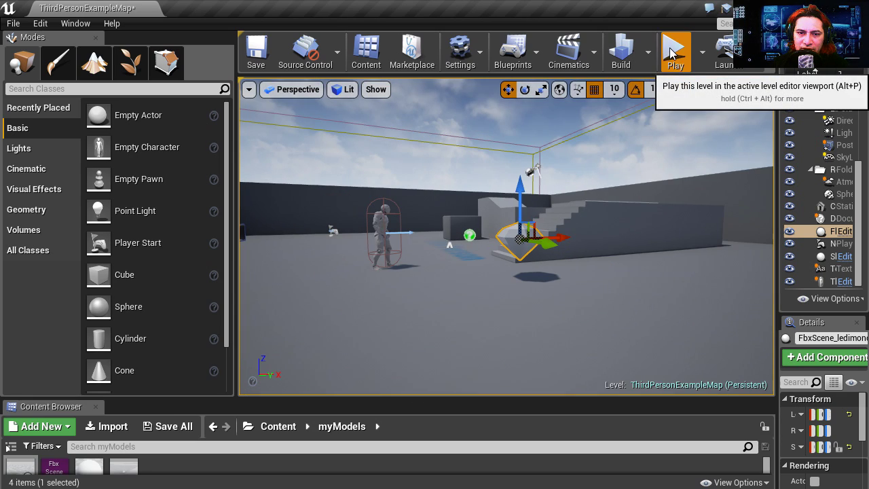
Step: Play-test the level by running the character around near the diamond, and end the play session
click(489, 237)
key(w)
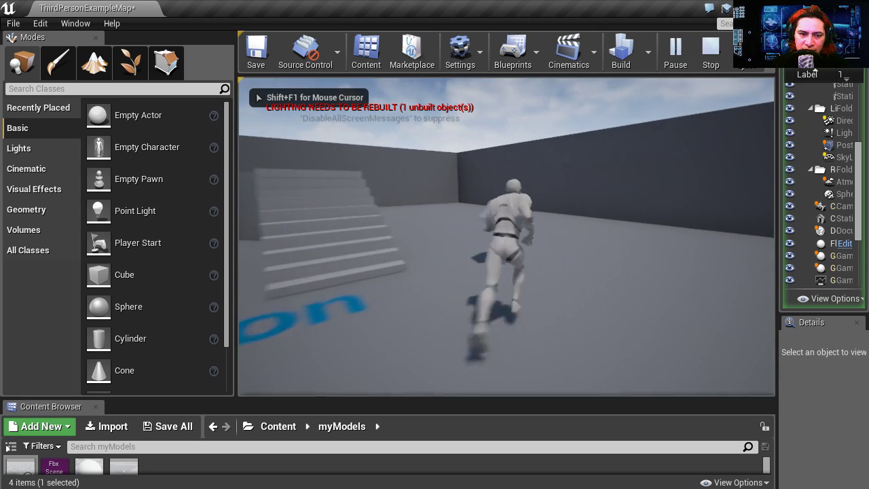
key(s)
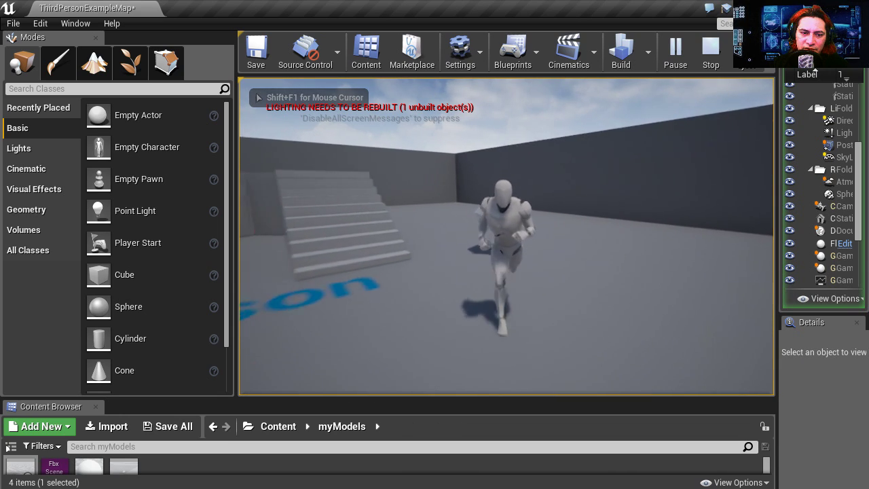
key(a)
key(w)
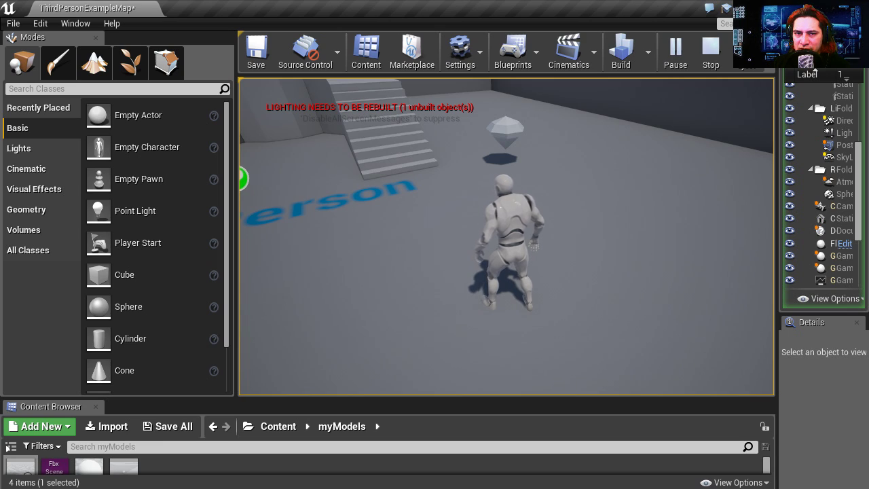
key(Escape)
Step: Open the FbxScene_ledimond blueprint and add an Event ActorBeginOverlap node to its Event Graph
drag(466, 316, 306, 303)
double_click(22, 405)
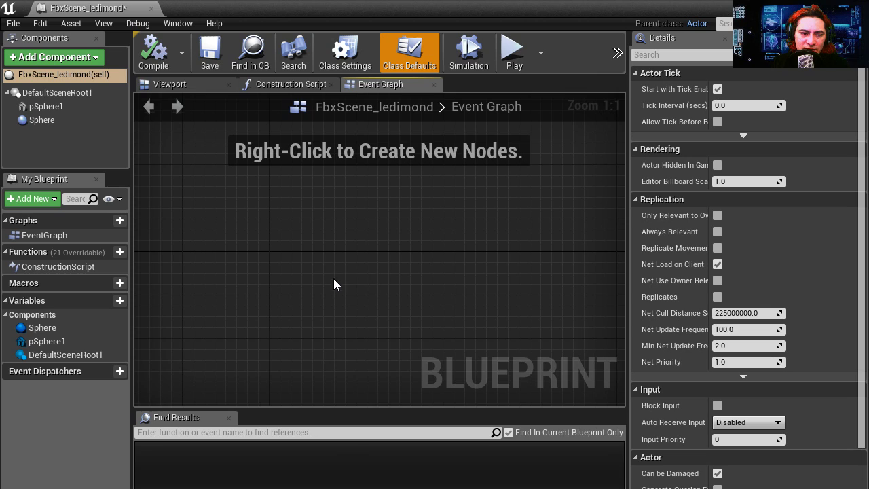
right_click(334, 218)
text(Event Actor)
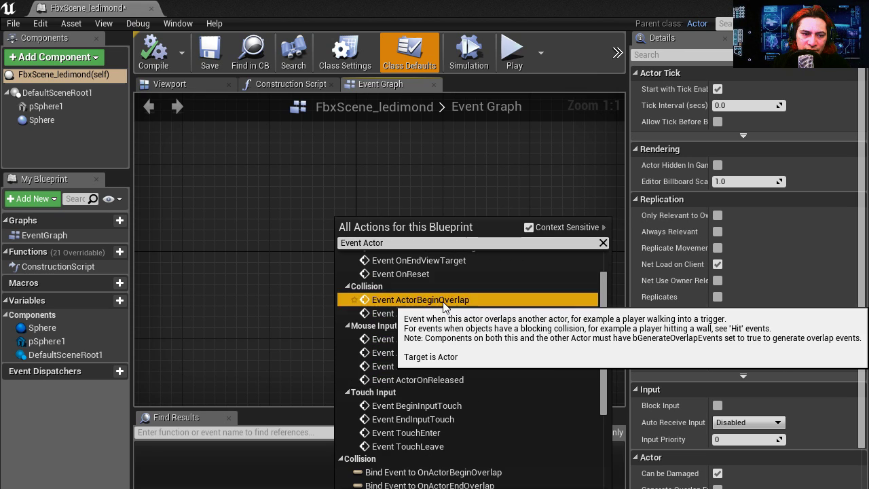
click(443, 300)
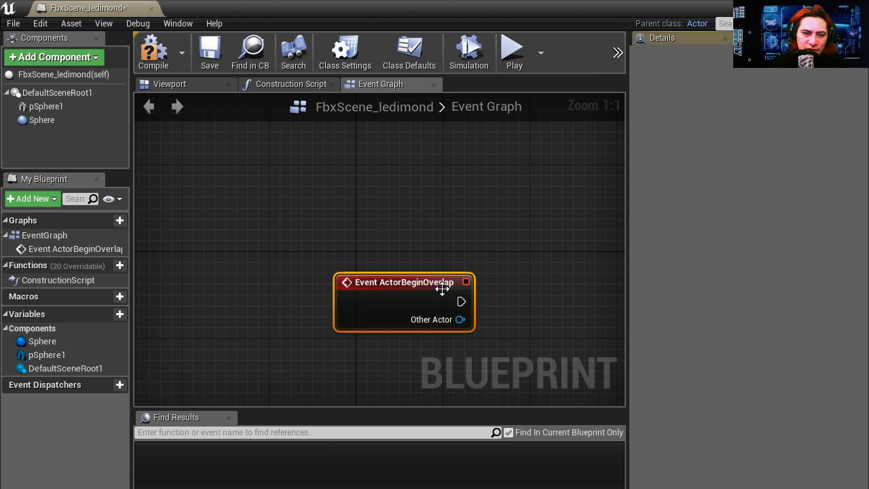
Step: Add a DestroyActor node wired to the execution output of Event ActorBeginOverlap in the diamond blueprint's Event Graph
drag(442, 285, 441, 203)
text(Destroy)
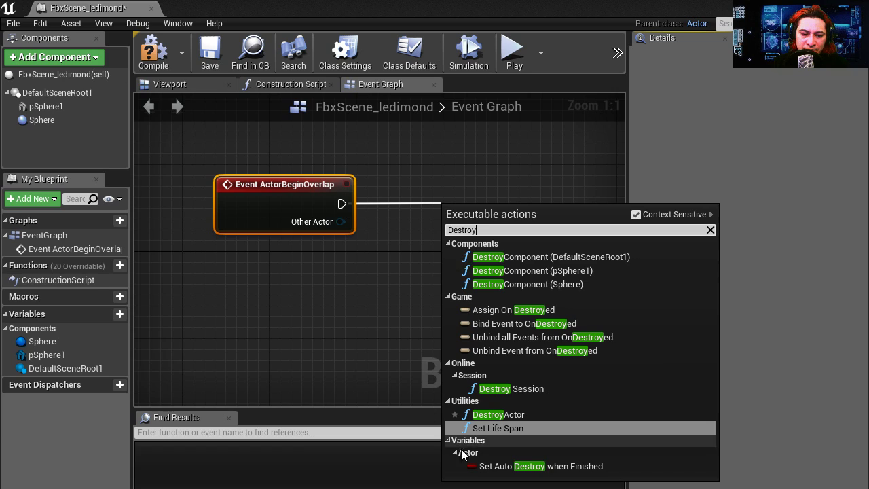
click(489, 413)
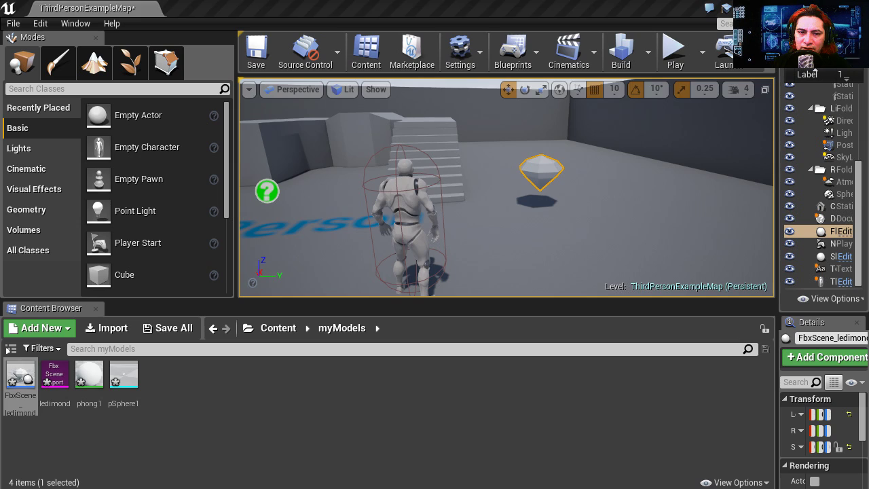
Step: Duplicate the diamond actor five times in the level, spacing the copies in a line beside the staircase block
right_drag(507, 245, 469, 231)
mouse_move(595, 252)
right_down()
mouse_move(585, 267)
mouse_move(595, 251)
right_up()
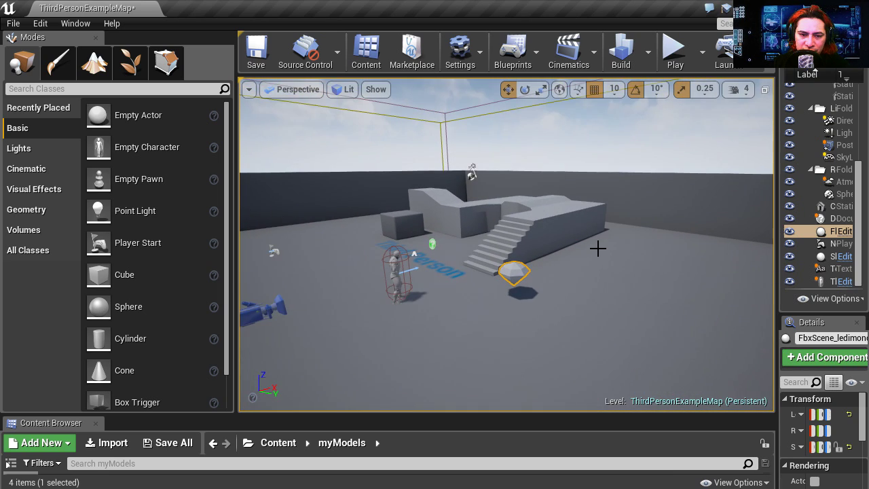
key(ctrl+w)
drag(546, 258, 624, 227)
key(ctrl+w)
key(ctrl+w)
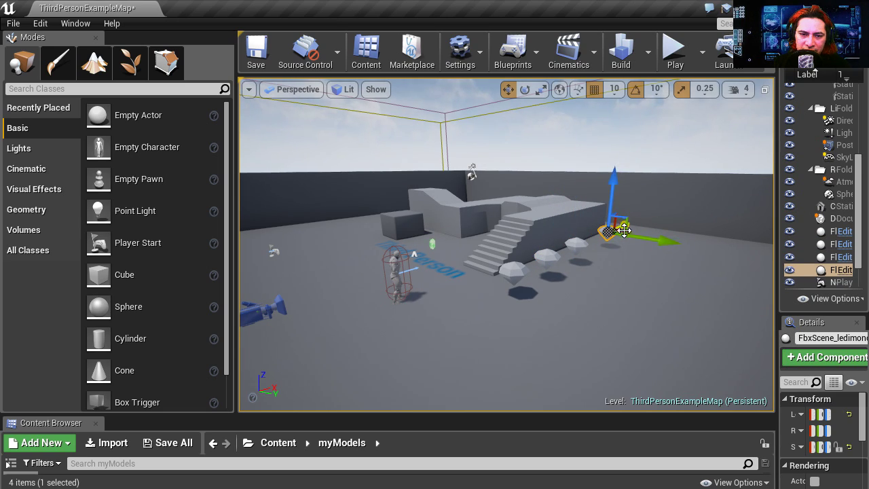
drag(750, 268, 754, 269)
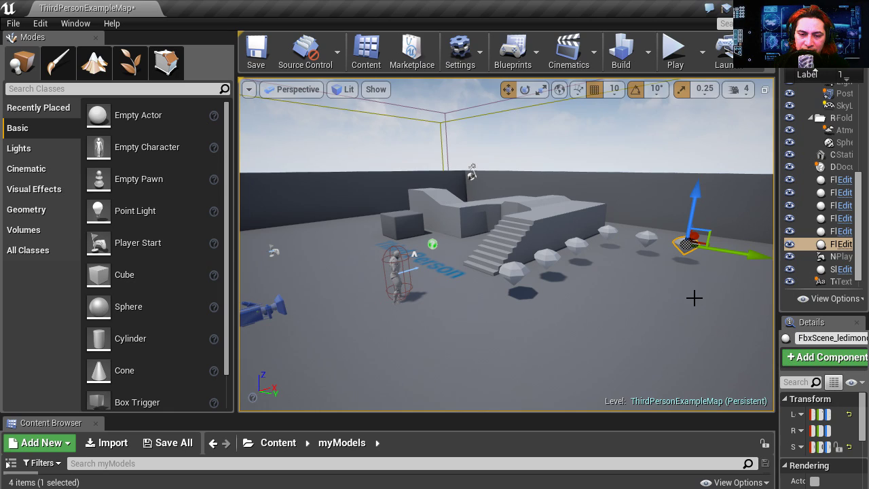
Step: Continue the trail with more diamond copies, turning it away from the staircase block and back toward the character's end of the level
right_drag(695, 298, 747, 298)
key(ctrl+w)
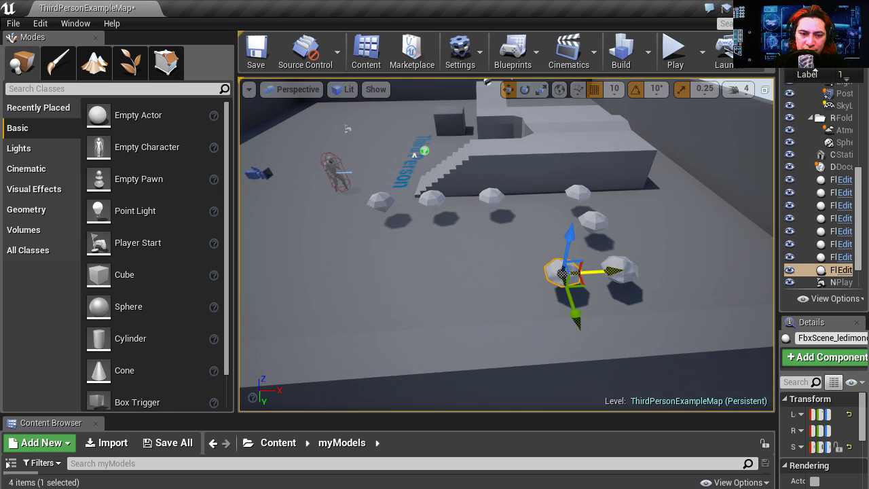
drag(611, 271, 542, 276)
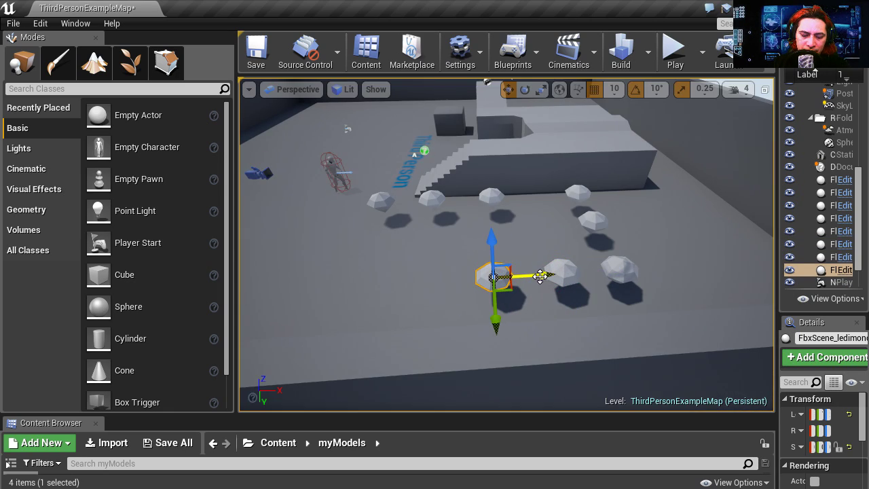
drag(534, 275, 382, 285)
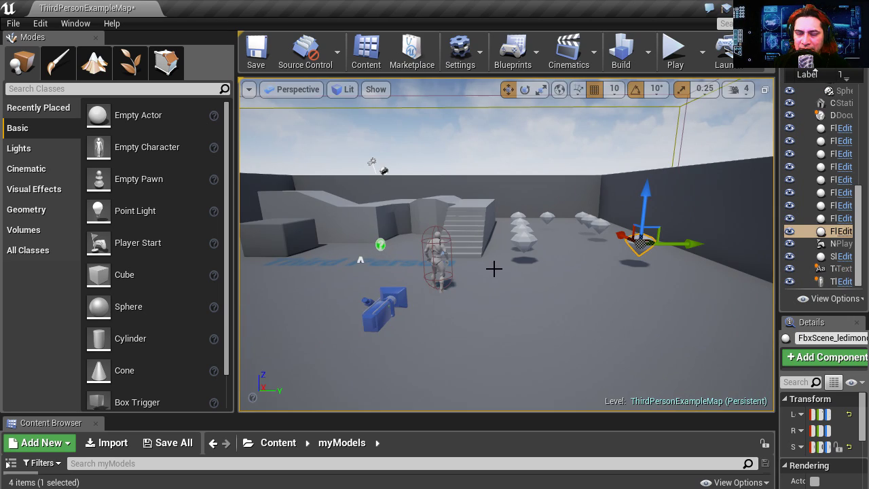
Step: Play-test the level by running and jumping the character through the trail of diamonds, and end the play session
key(alt+p)
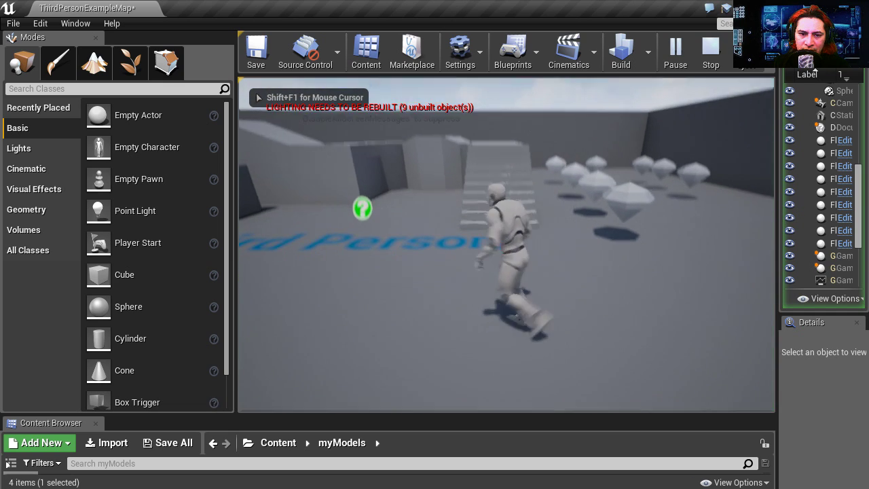
key(w)
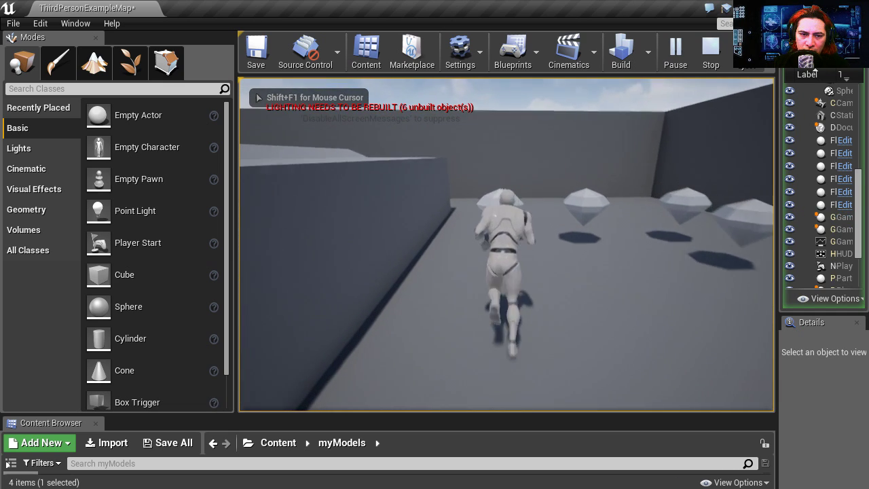
key(w)
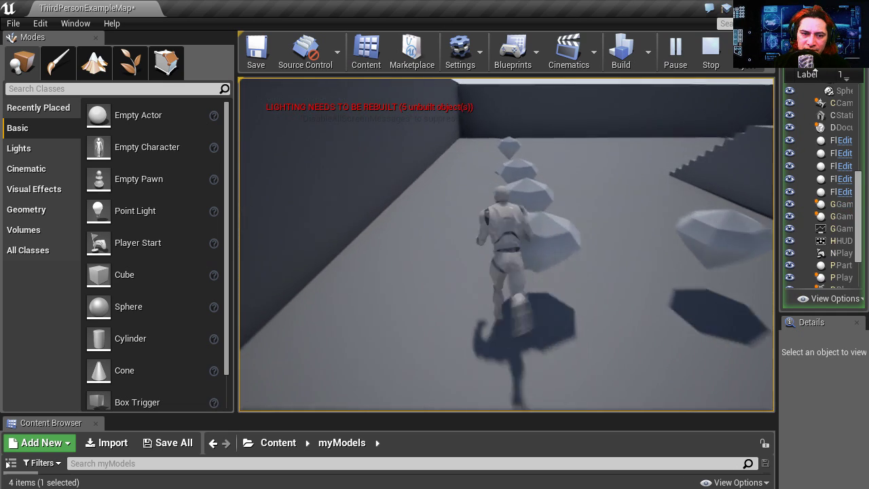
key(w)
key(space)
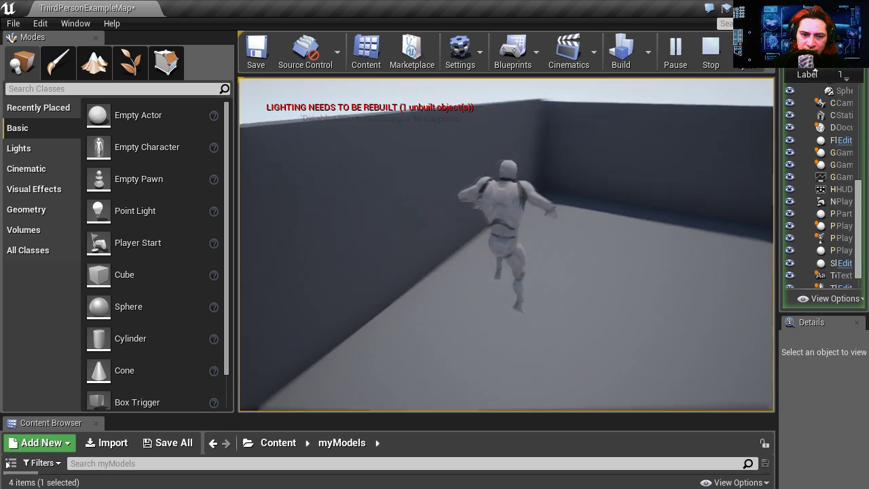
key(w)
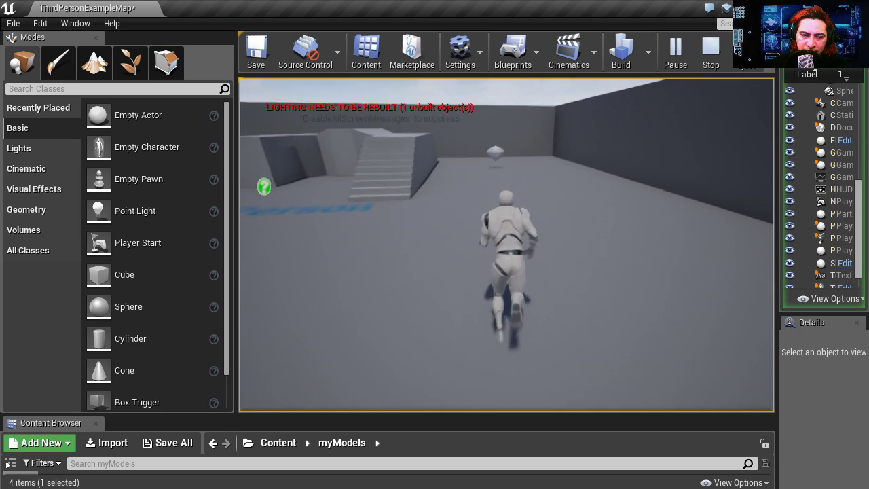
key(space)
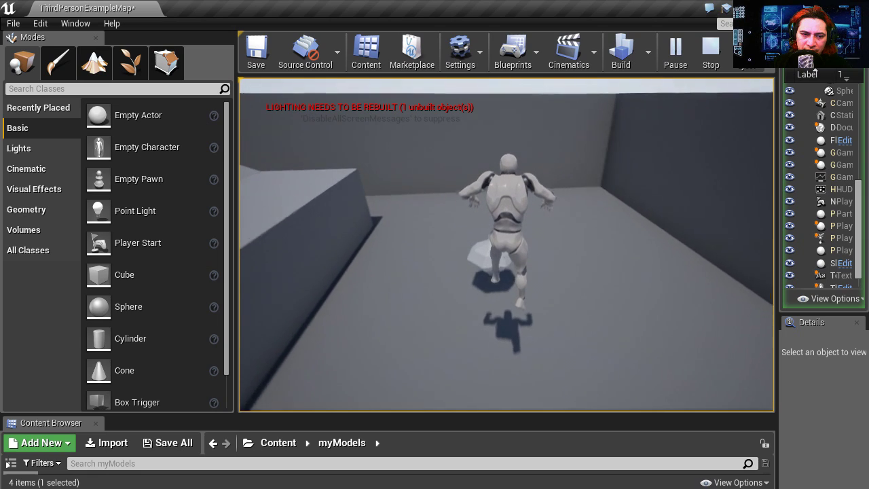
key(Escape)
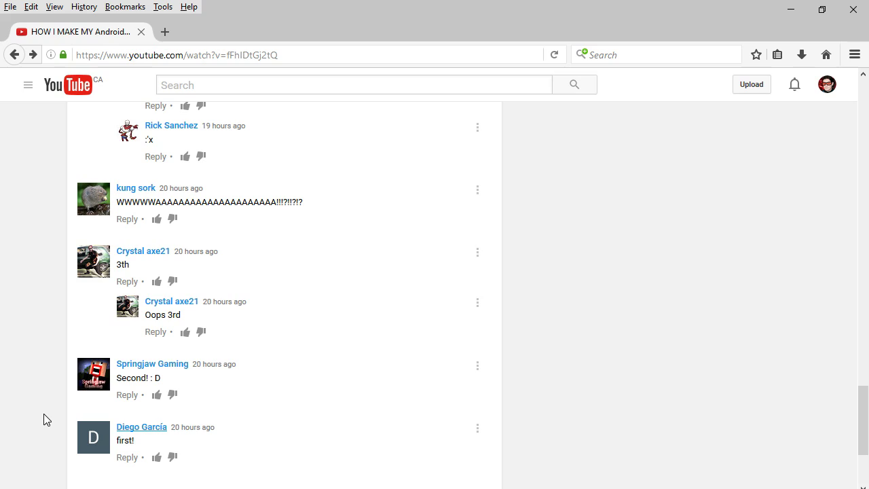
Step: On the YouTube video page in Firefox, open the channel of the author of the "first!" comment in a new tab
middle_click(139, 428)
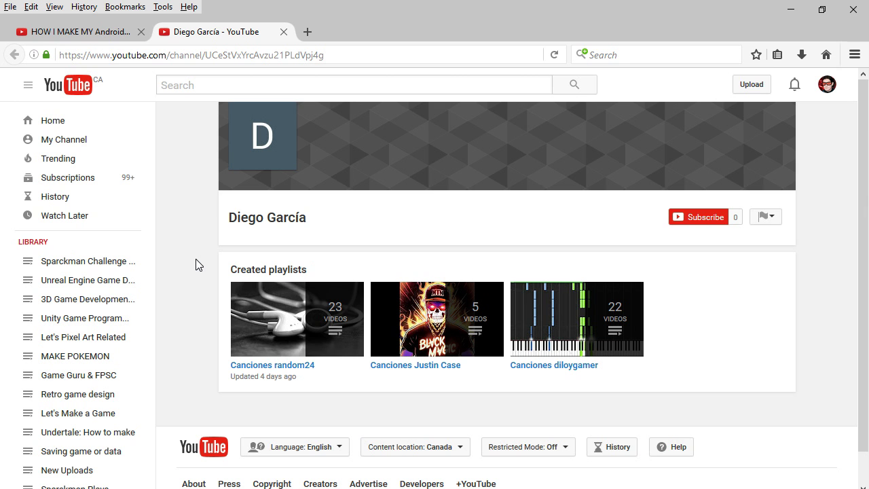